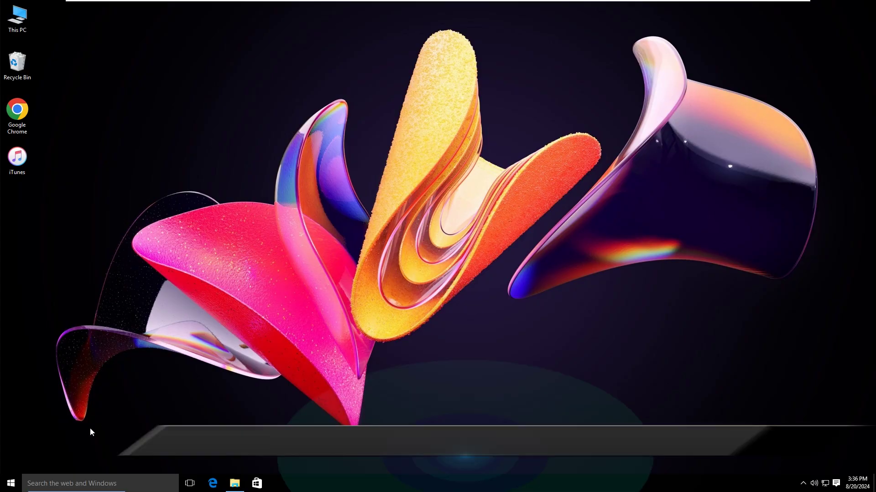
Open the Win+X quick menu by right-clicking the Start button.
{"action": "right_click", "coordinate": [10, 484]}
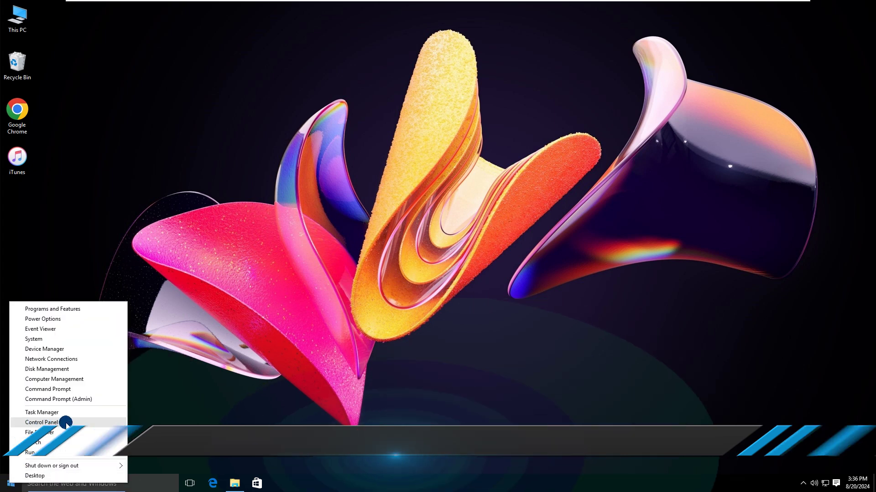
Go from Control Panel through System and Security to Manage BitLocker.
{"action": "left_click", "coordinate": [49, 422]}
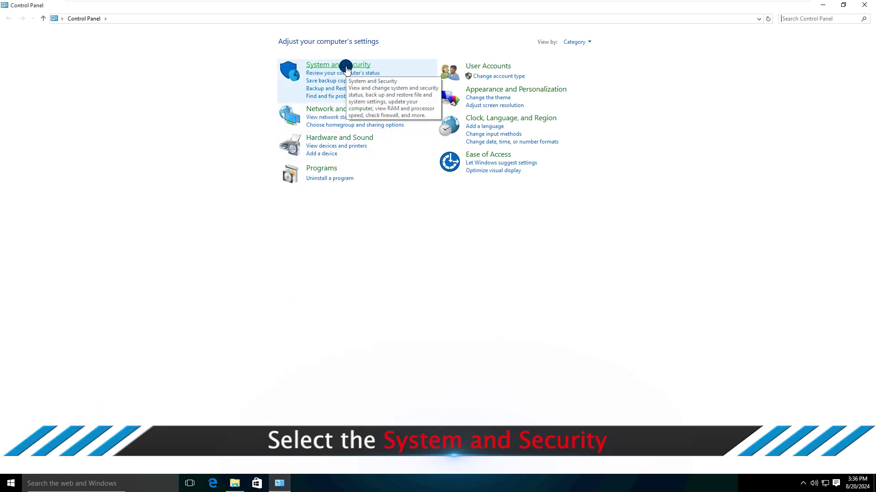
{"action": "left_click", "coordinate": [345, 67]}
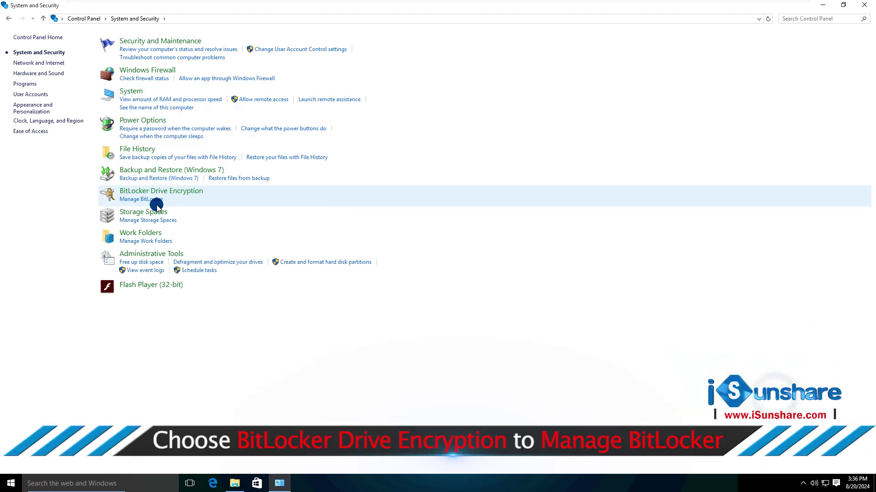
{"action": "left_click", "coordinate": [137, 201]}
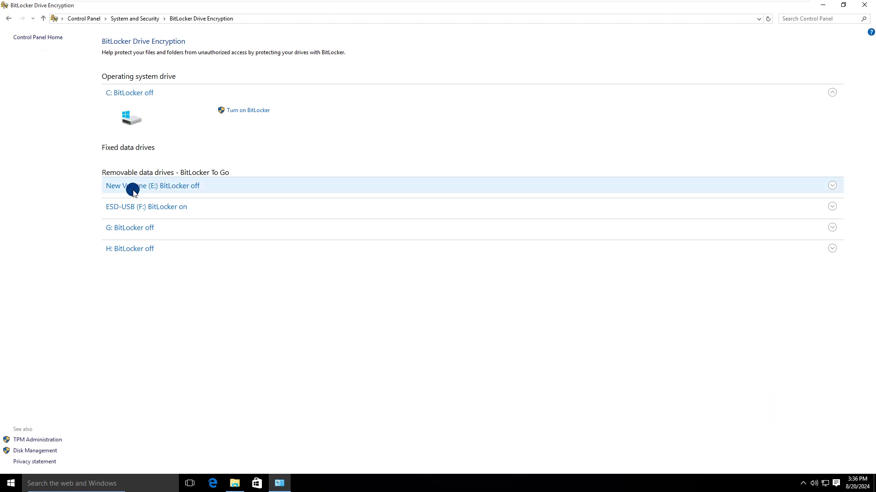
Turn off BitLocker on ESD-USB (F:), confirm decryption, then view the drives in This PC.
{"action": "left_click", "coordinate": [168, 210]}
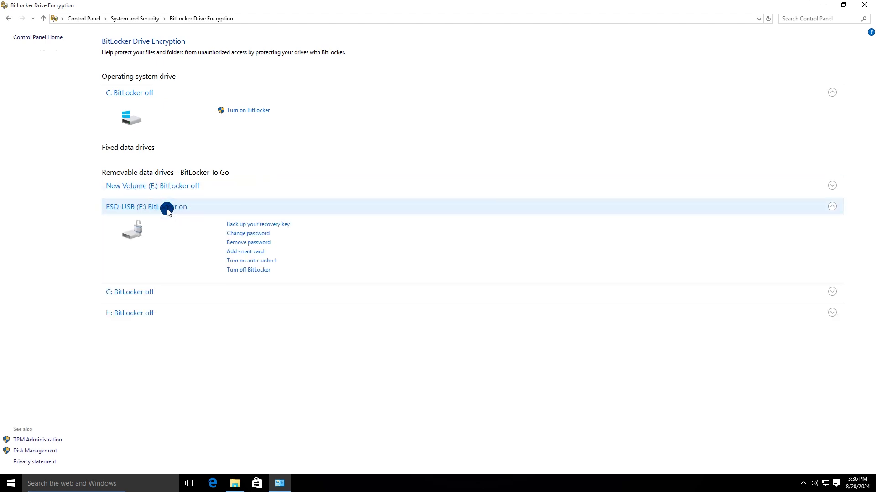
{"action": "left_click", "coordinate": [248, 271]}
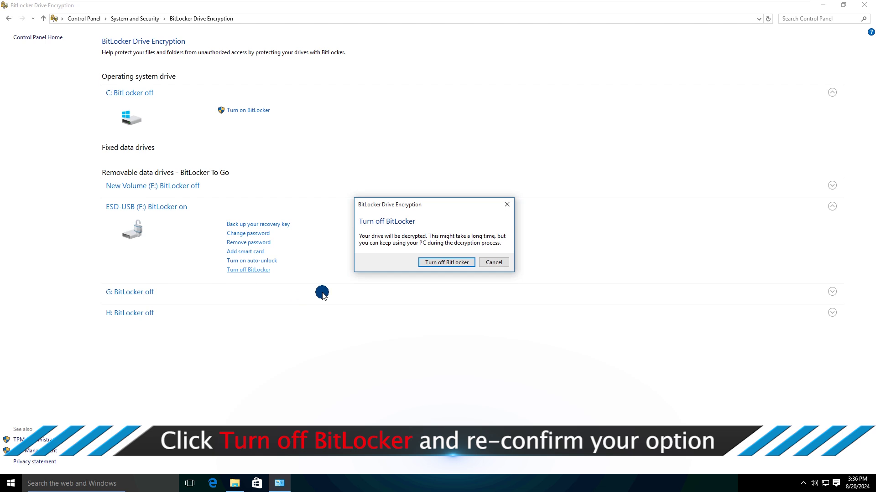
{"action": "left_click", "coordinate": [449, 264]}
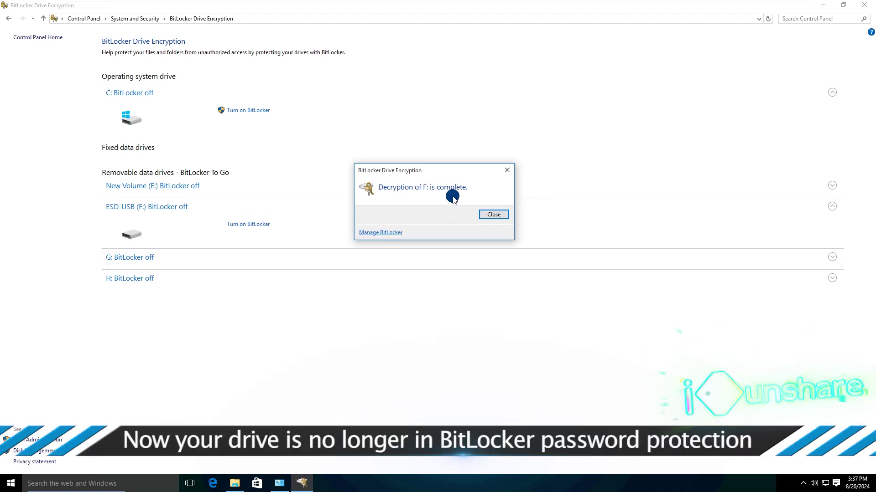
{"action": "left_click", "coordinate": [493, 214]}
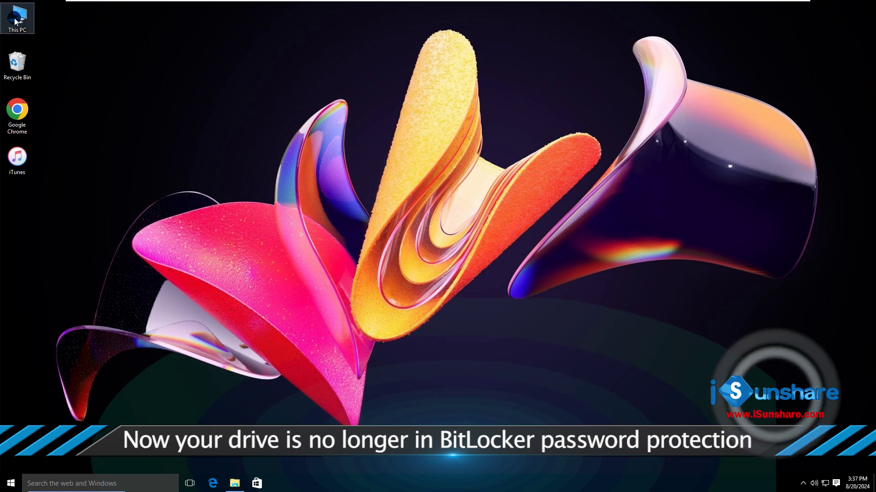
{"action": "double_click", "coordinate": [15, 21]}
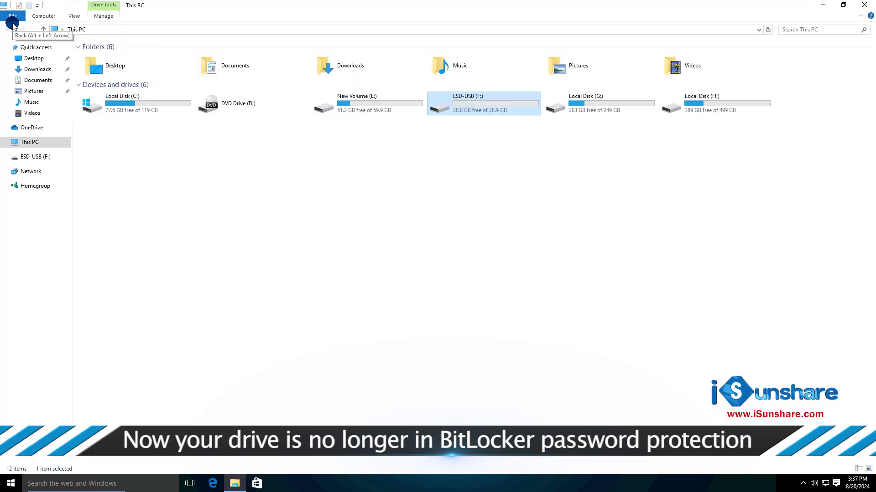
Open Manage BitLocker from the ESD-USB (F:) drive's right-click menu in This PC.
{"action": "left_click", "coordinate": [474, 102]}
{"action": "left_click", "coordinate": [453, 171]}
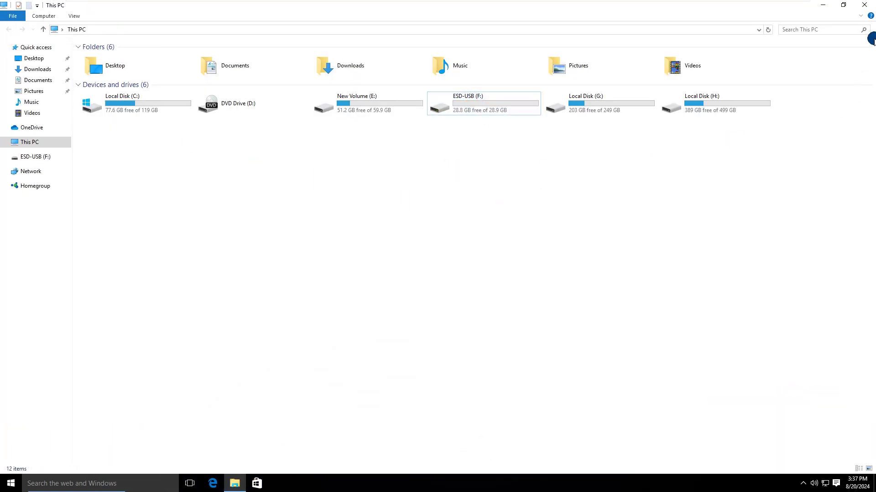
{"action": "left_click", "coordinate": [865, 5]}
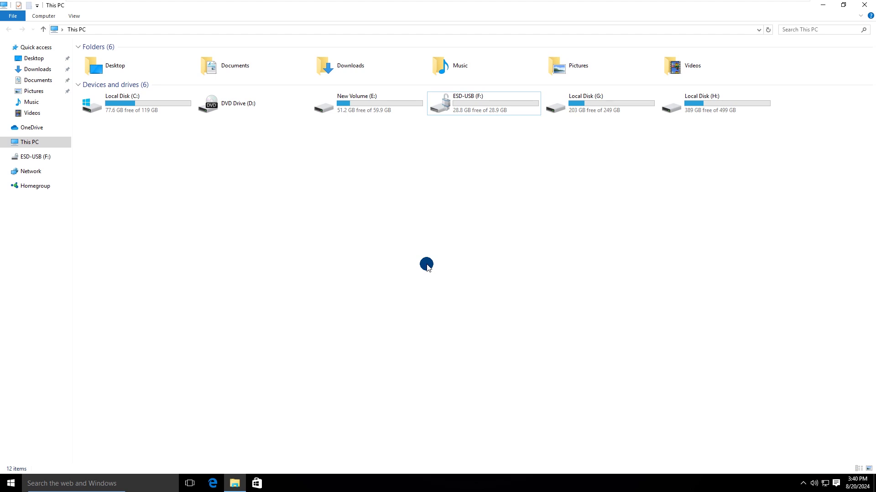
{"action": "right_click", "coordinate": [463, 99]}
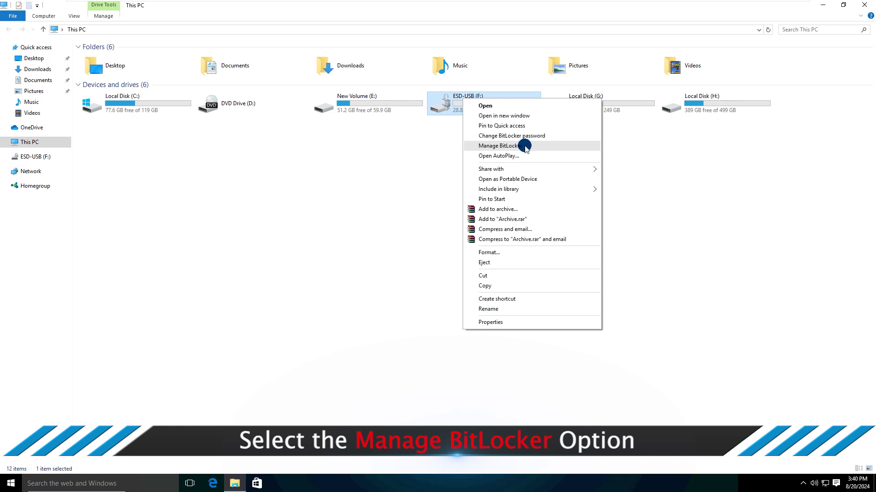
{"action": "left_click", "coordinate": [499, 146]}
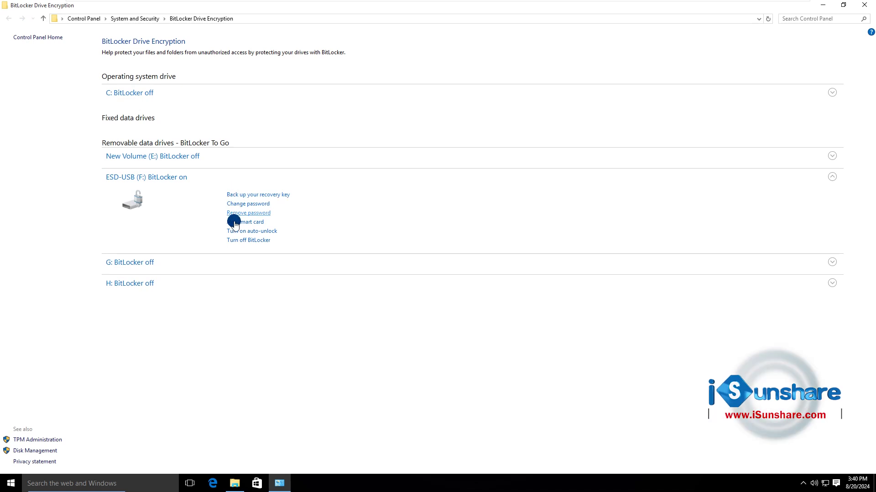
Turn off BitLocker on F: again, confirm decryption, and dismiss the completion message.
{"action": "left_click", "coordinate": [246, 241]}
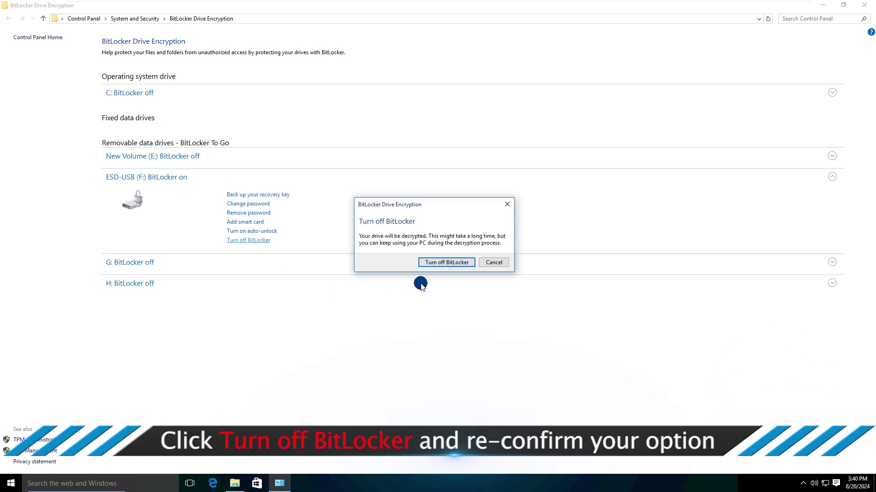
{"action": "left_click", "coordinate": [442, 263]}
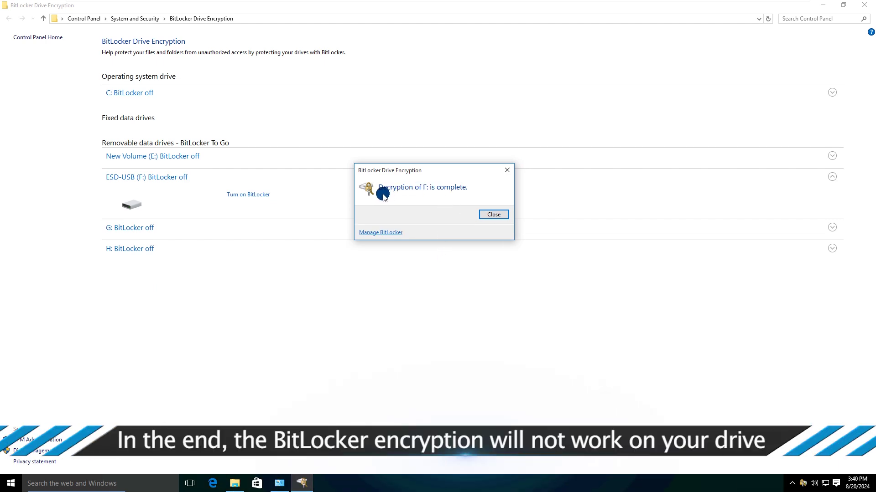
{"action": "left_click", "coordinate": [493, 214]}
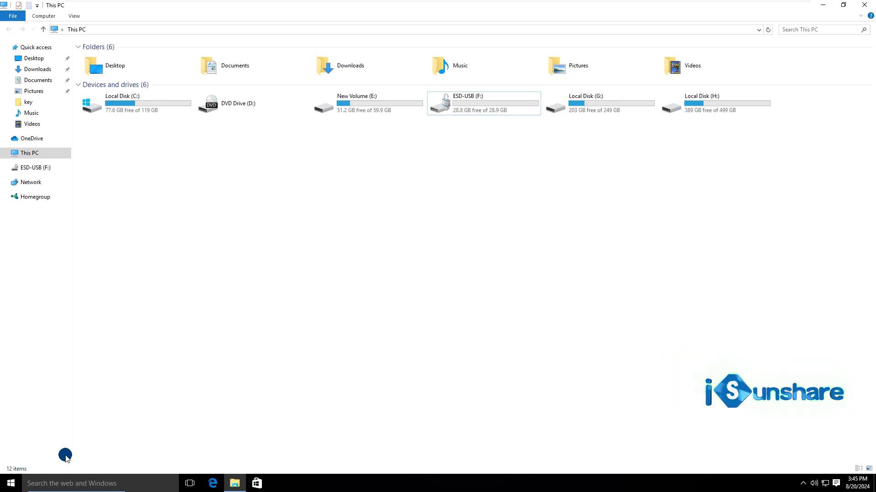
Search 'powershell' and run Windows PowerShell as administrator, approving the UAC prompt.
{"action": "left_click", "coordinate": [44, 479]}
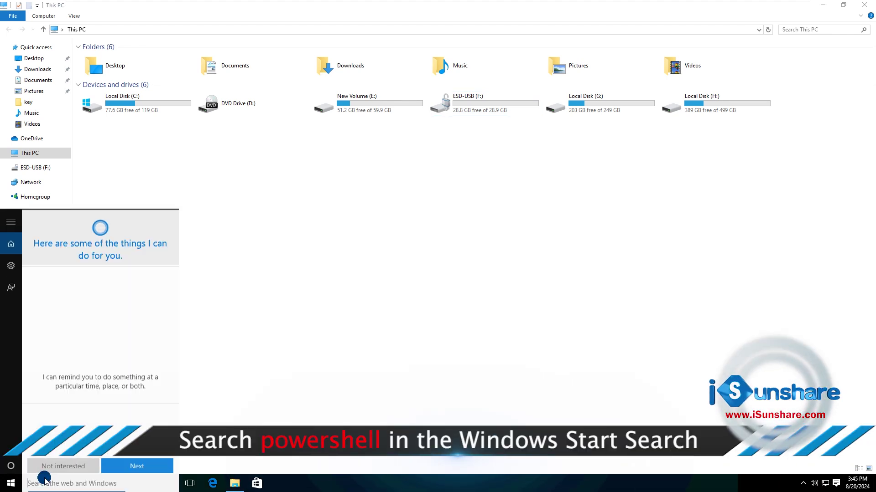
{"action": "type", "text": "powe"}
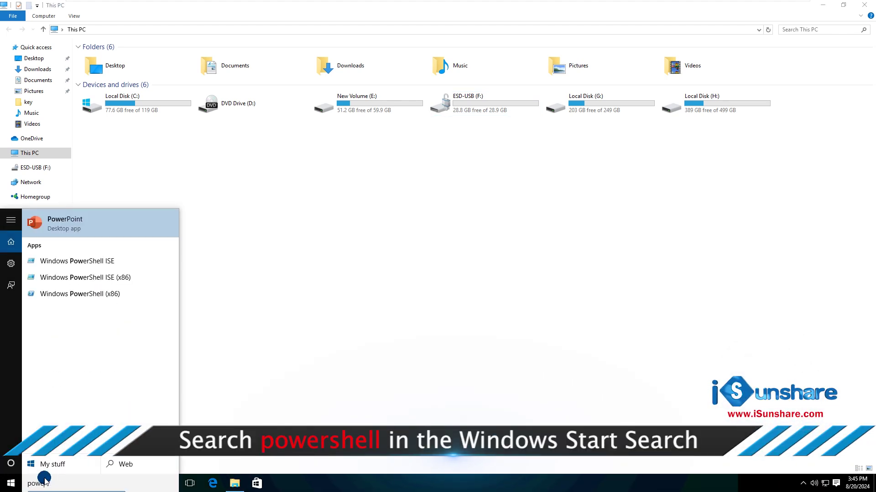
{"action": "type", "text": "rshell"}
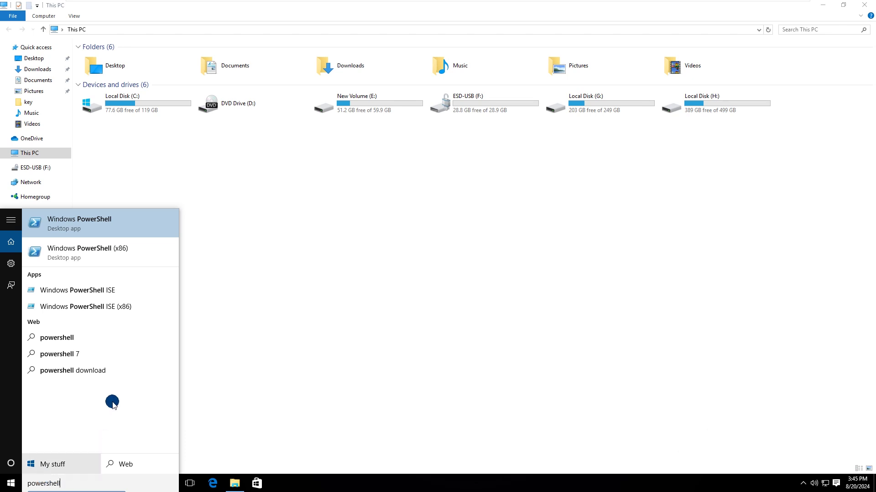
{"action": "right_click", "coordinate": [81, 222]}
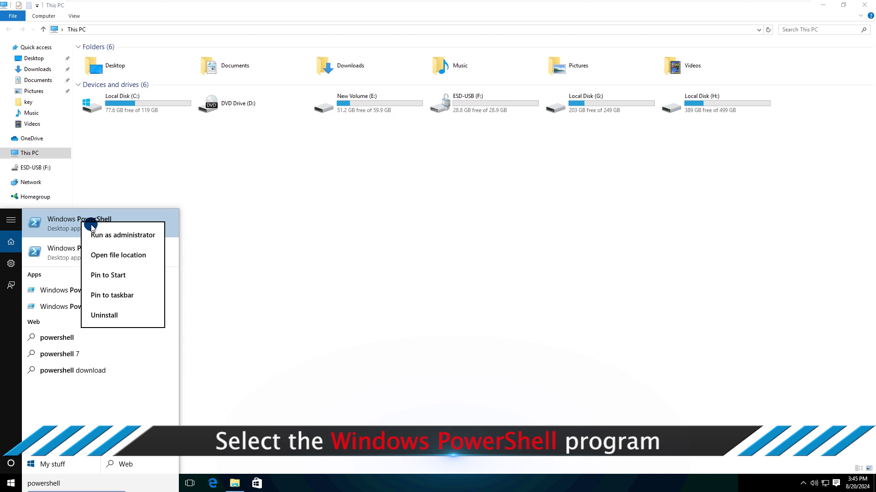
{"action": "left_click", "coordinate": [126, 236]}
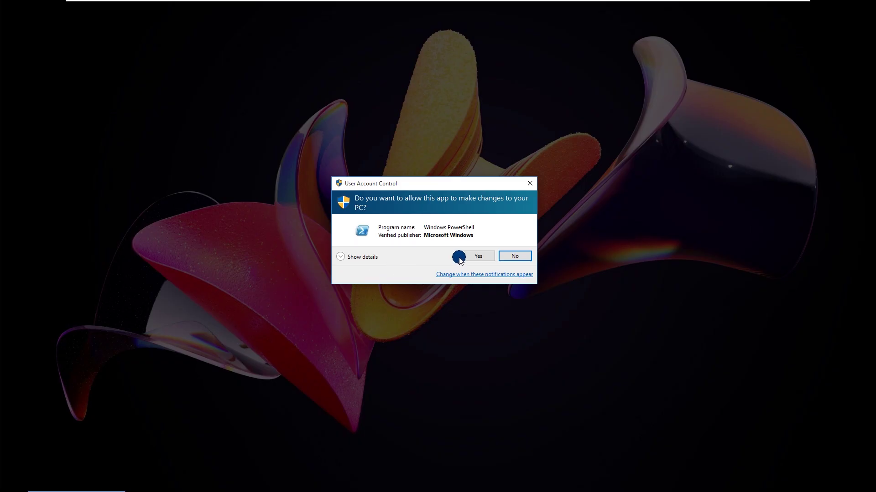
{"action": "left_click", "coordinate": [459, 259]}
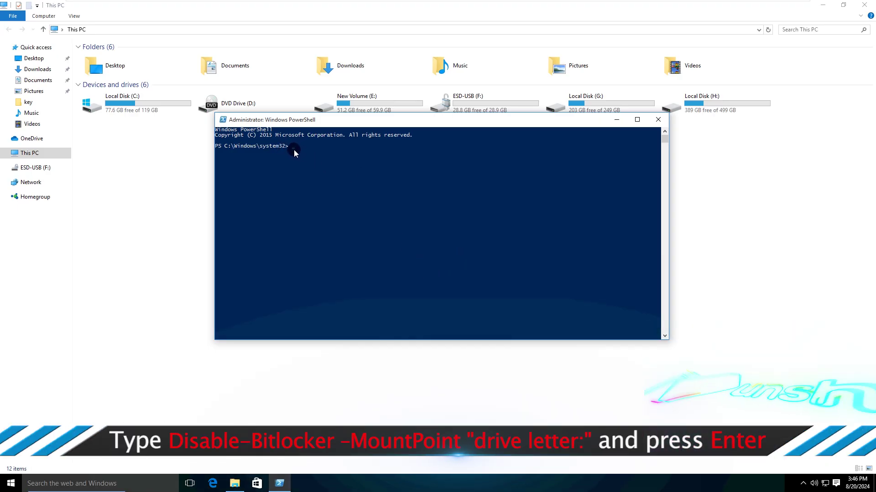
Run Disable-Bitlocker -MountPoint "F:" in PowerShell, then check drive F: in This PC.
{"action": "type", "text": "Disable-Bitlocker -MountPoint \"F:\""}
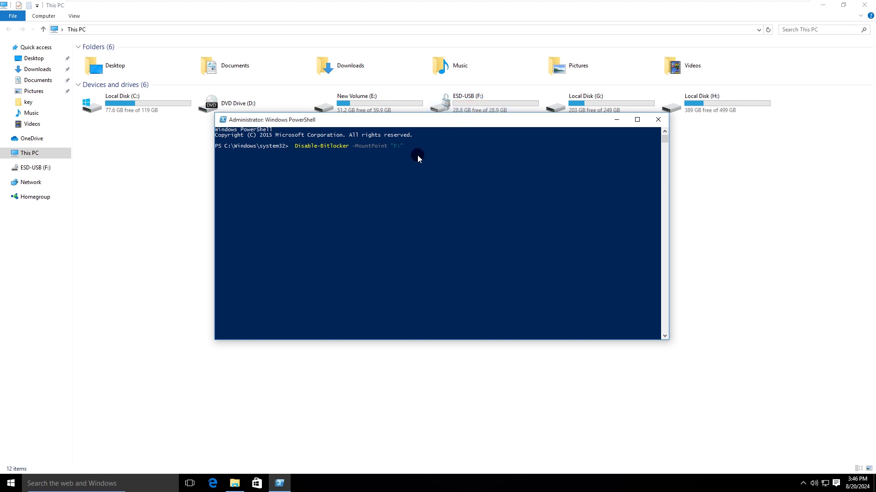
{"action": "key", "text": "Return"}
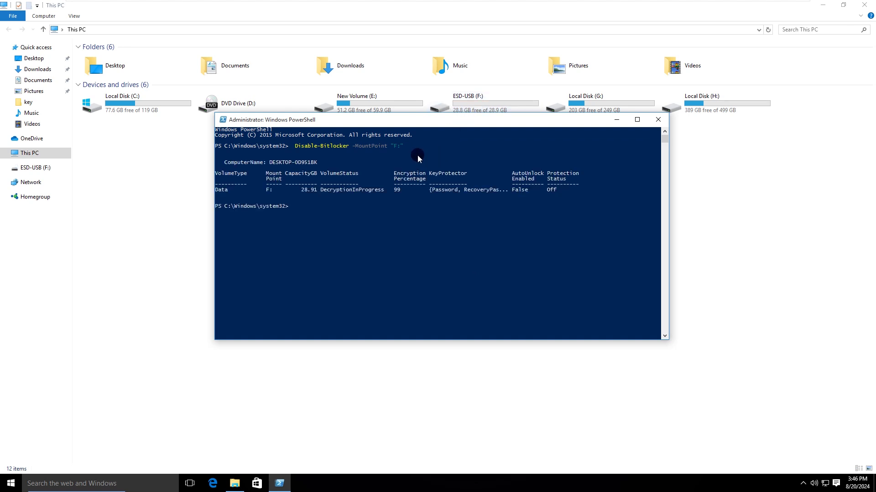
{"action": "left_click", "coordinate": [493, 112]}
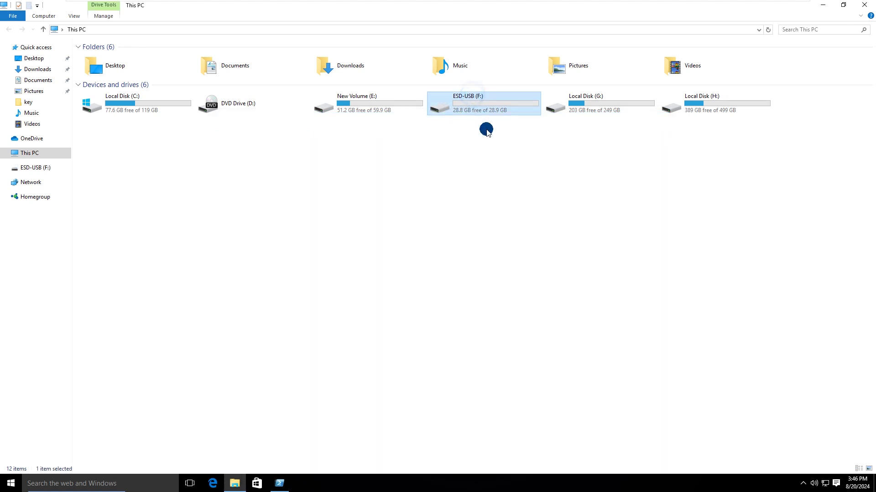
{"action": "left_click", "coordinate": [457, 215]}
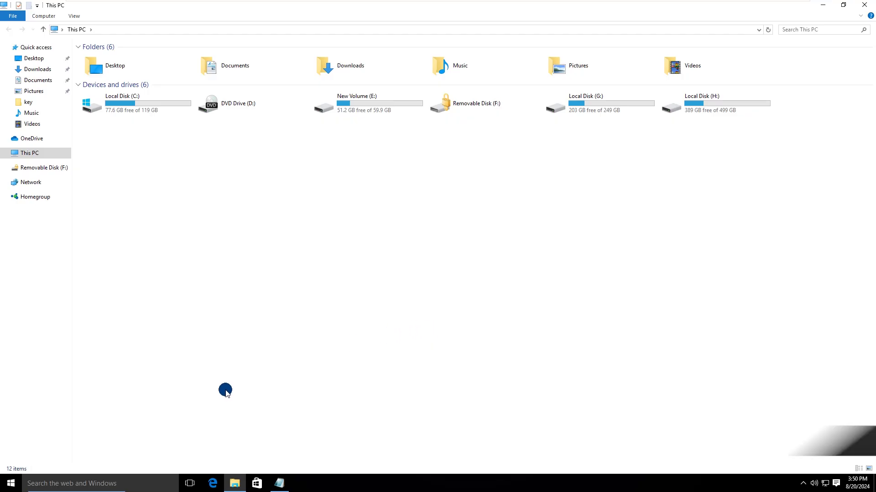
Open an admin Command Prompt and paste the manage-bde -unlock F: -RecoveryPassword command.
{"action": "right_click", "coordinate": [10, 486]}
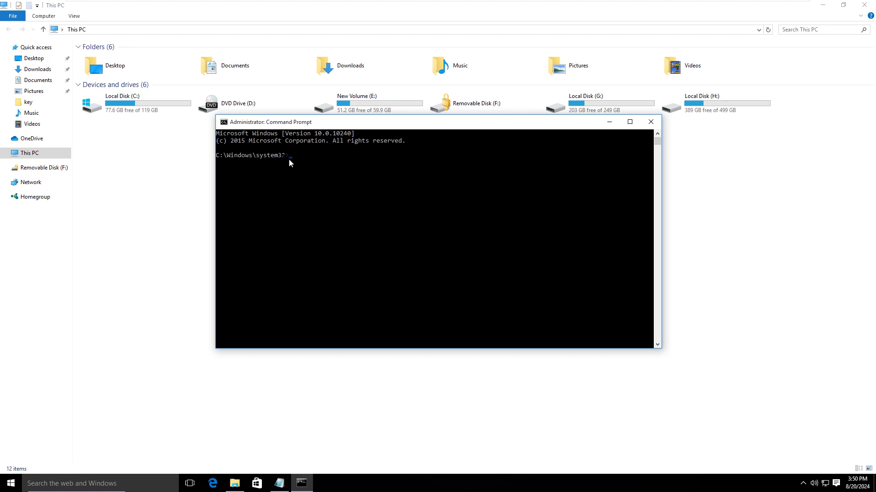
{"action": "key", "text": "ctrl+v"}
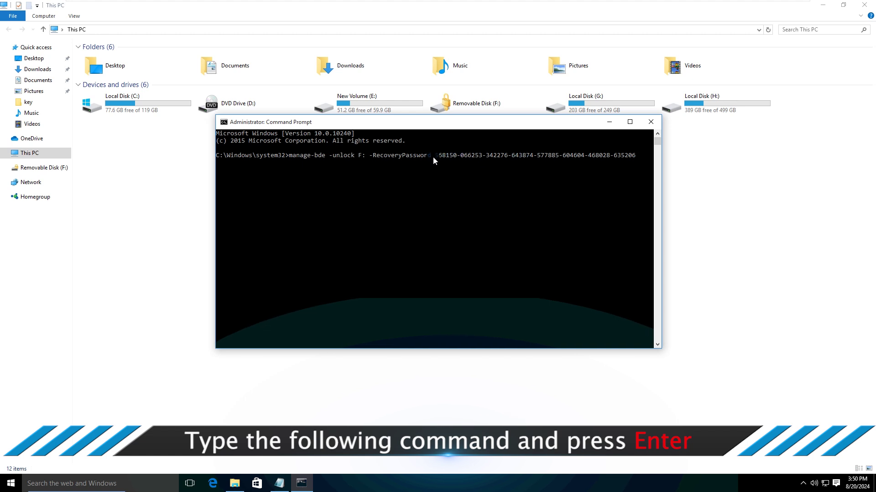
{"action": "left_click_drag", "start_coordinate": [433, 156], "coordinate": [638, 158]}
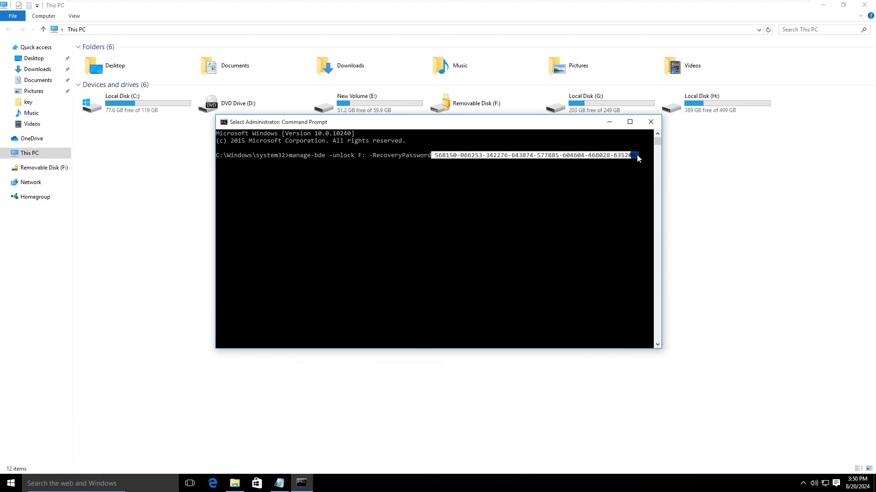
Compare the pasted recovery password with the key in the Notepad recovery file, then close it.
{"action": "left_click", "coordinate": [279, 483]}
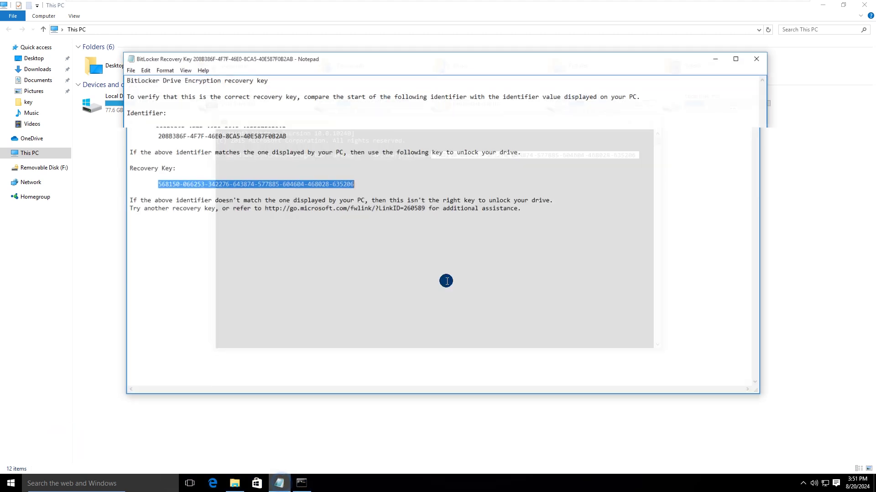
{"action": "left_click_drag", "start_coordinate": [510, 63], "coordinate": [587, 182]}
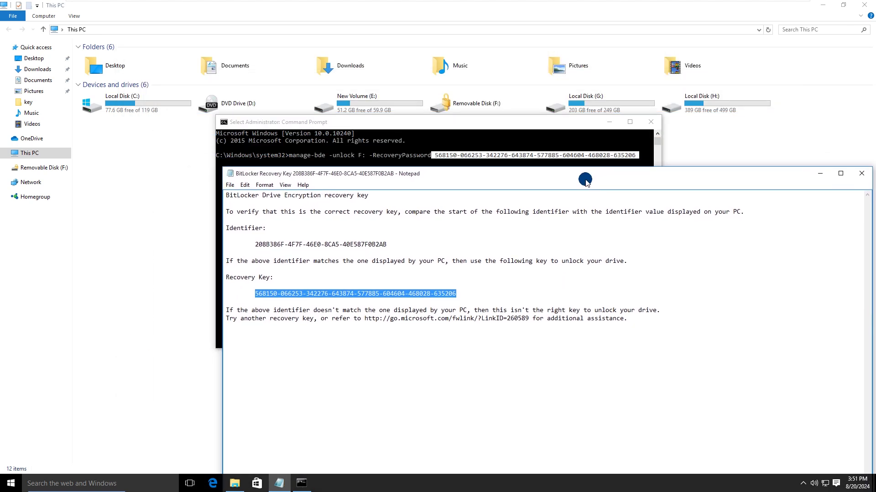
{"action": "left_click", "coordinate": [256, 294]}
{"action": "left_click_drag", "start_coordinate": [256, 294], "coordinate": [454, 293]}
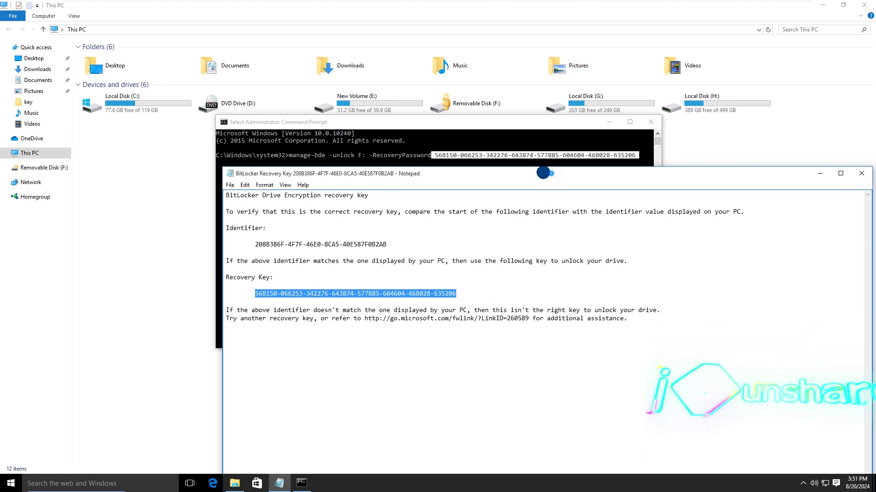
{"action": "left_click_drag", "start_coordinate": [548, 173], "coordinate": [506, 171]}
{"action": "left_click", "coordinate": [820, 171]}
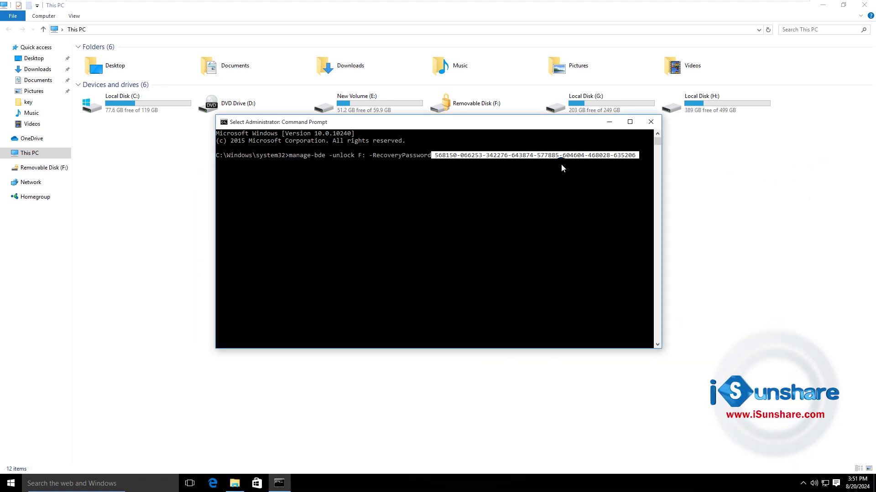
{"action": "left_click", "coordinate": [561, 164]}
Unlock F: with the recovery password, then run manage-bde -off f: to decrypt it.
{"action": "key", "text": "Return"}
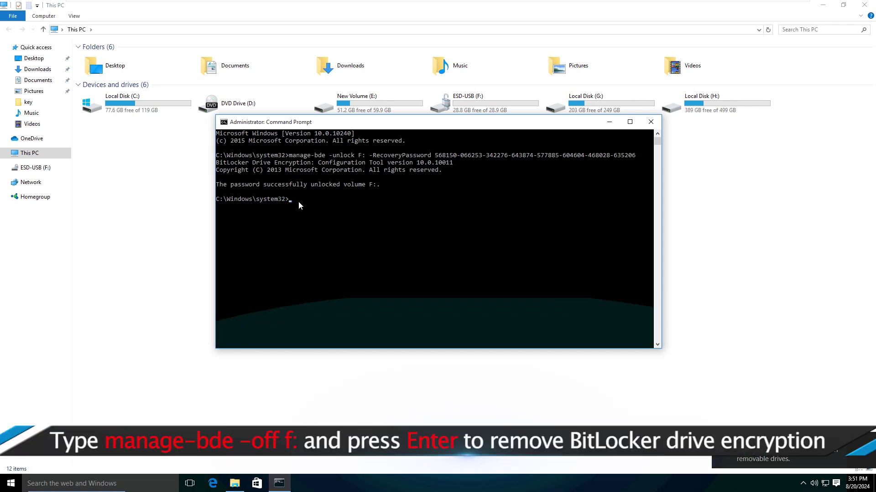
{"action": "type", "text": "manage-bde -off f:"}
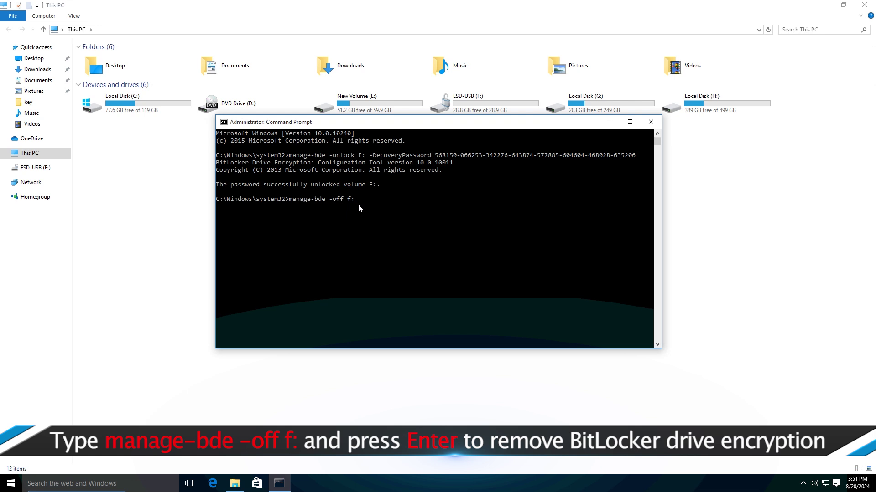
{"action": "key", "text": "Return"}
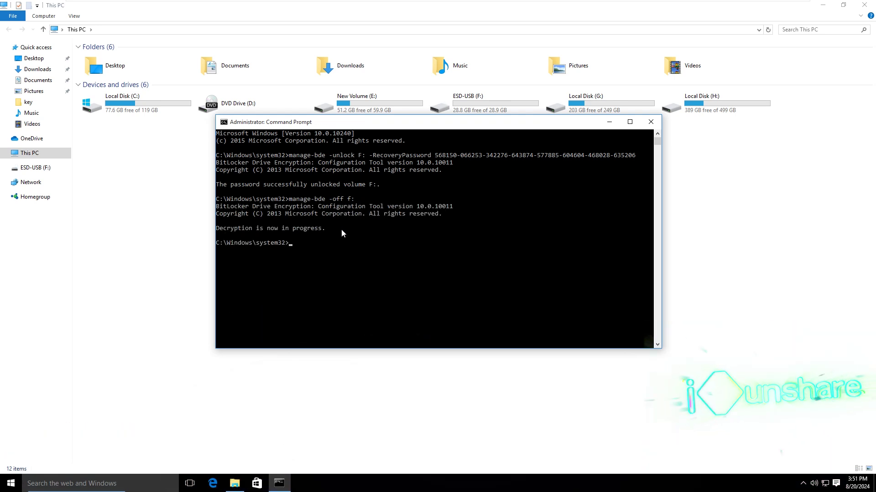
{"action": "left_click", "coordinate": [432, 108]}
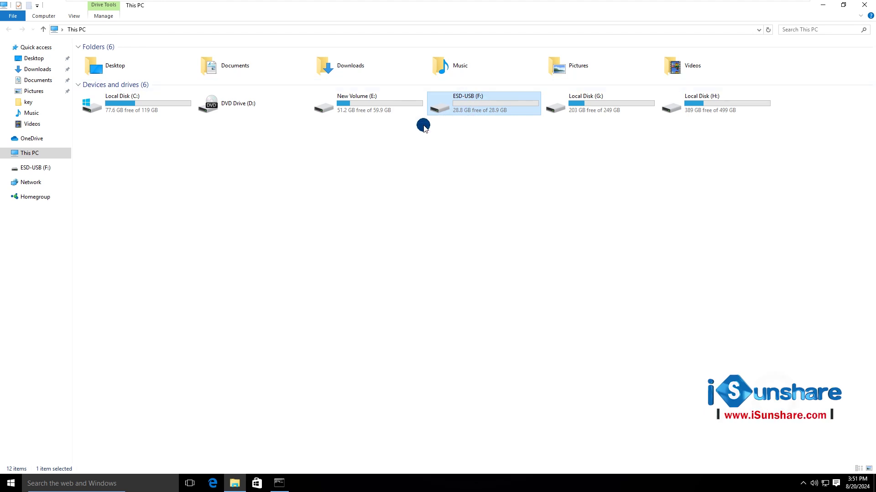
{"action": "left_click", "coordinate": [399, 230]}
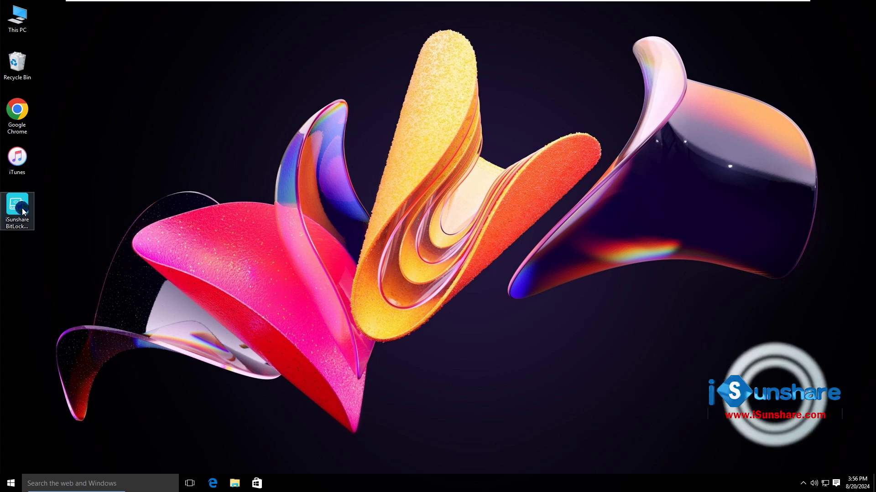
Launch iSunshare BitLocker Genius from its desktop shortcut.
{"action": "double_click", "coordinate": [22, 208]}
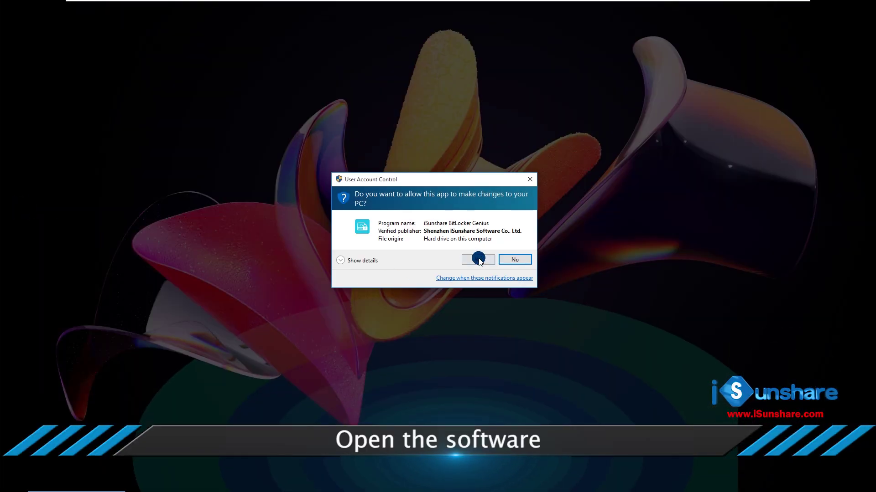
Approve the UAC prompt and turn off BitLocker on drive F: in iSunshare BitLocker Genius, confirming the decryption success notice.
{"action": "left_click", "coordinate": [478, 259]}
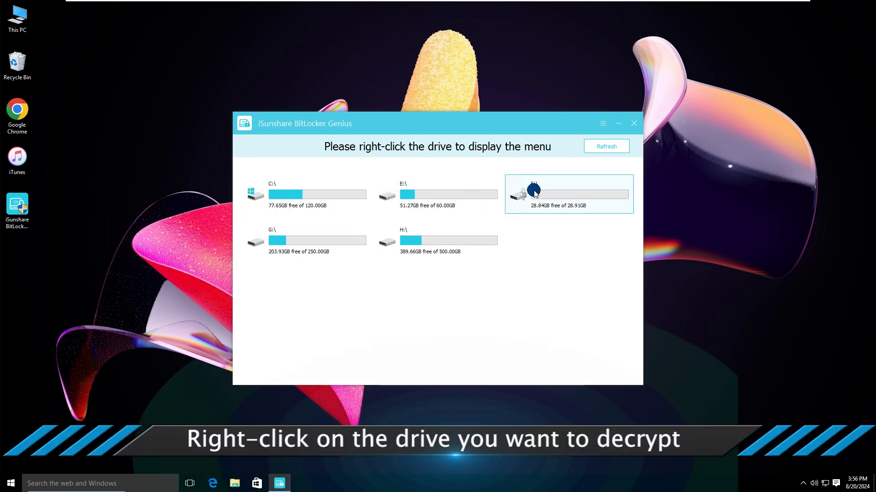
{"action": "right_click", "coordinate": [534, 192]}
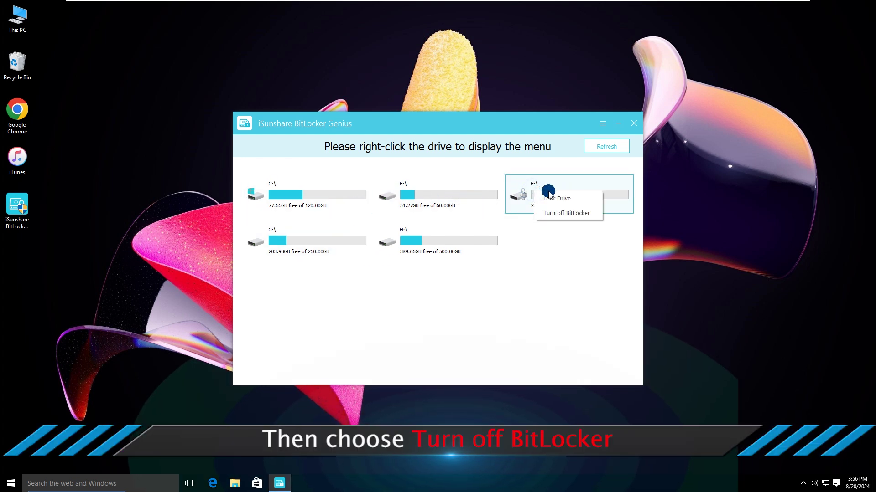
{"action": "left_click", "coordinate": [566, 213]}
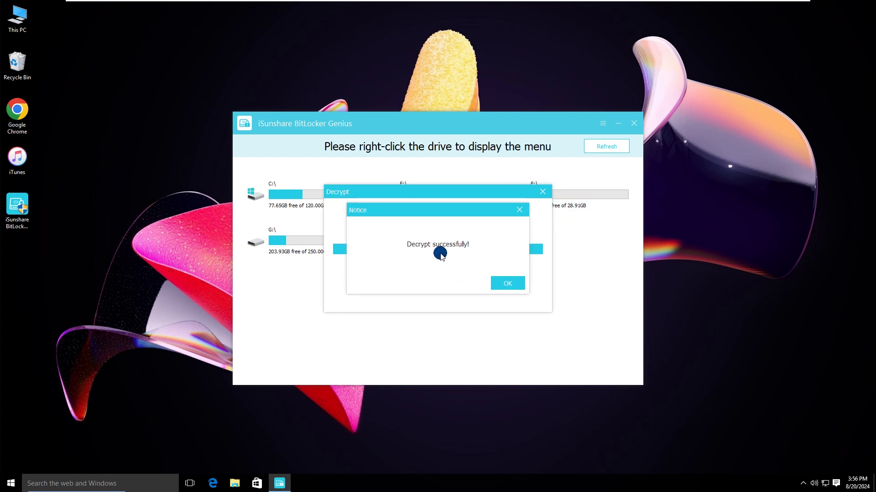
{"action": "left_click", "coordinate": [507, 282]}
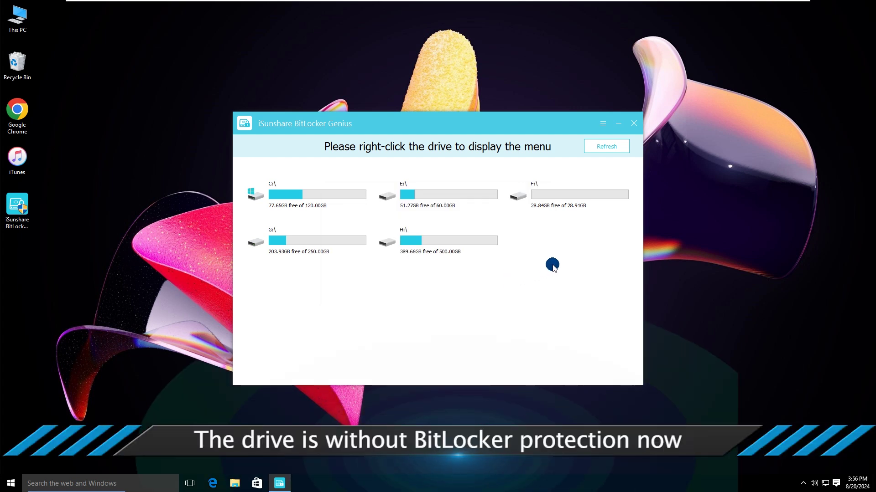